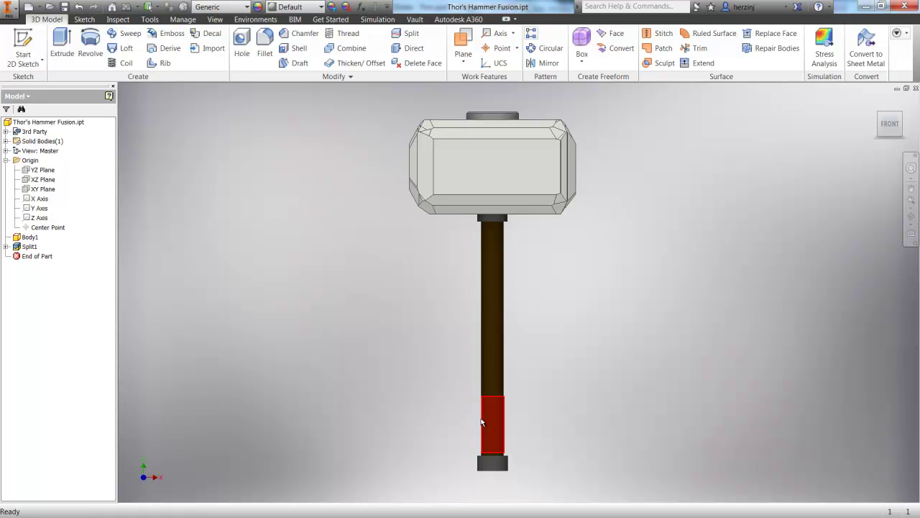
Step: Switch to the Autodesk Nastran In-CAD environment from the Environments tab
mouse_move(483, 423)
click(255, 20)
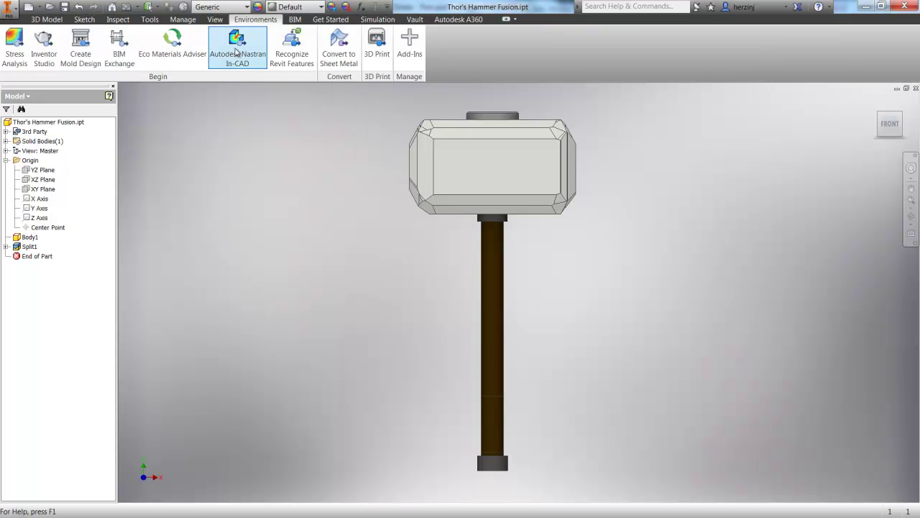
click(238, 51)
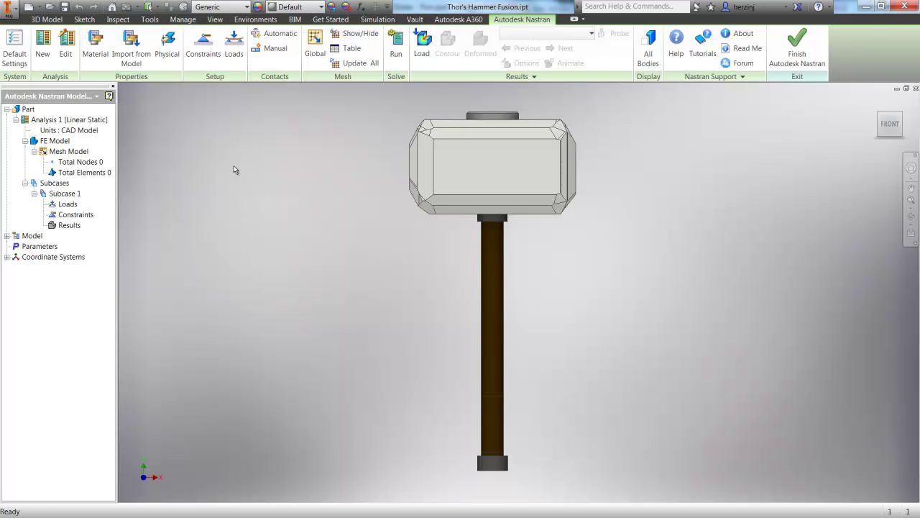
Step: Create a Linear Static analysis titled 'Thor's Hammer' with Bonded contact
click(40, 53)
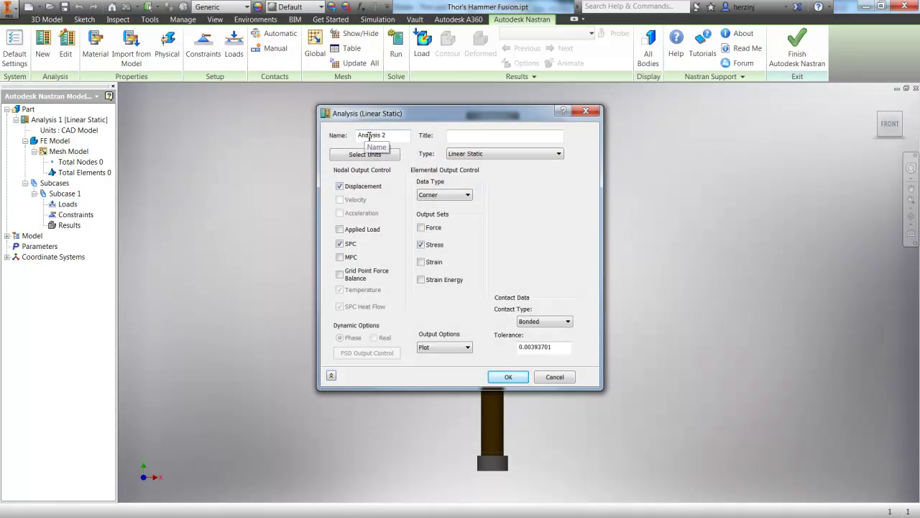
text(Th)
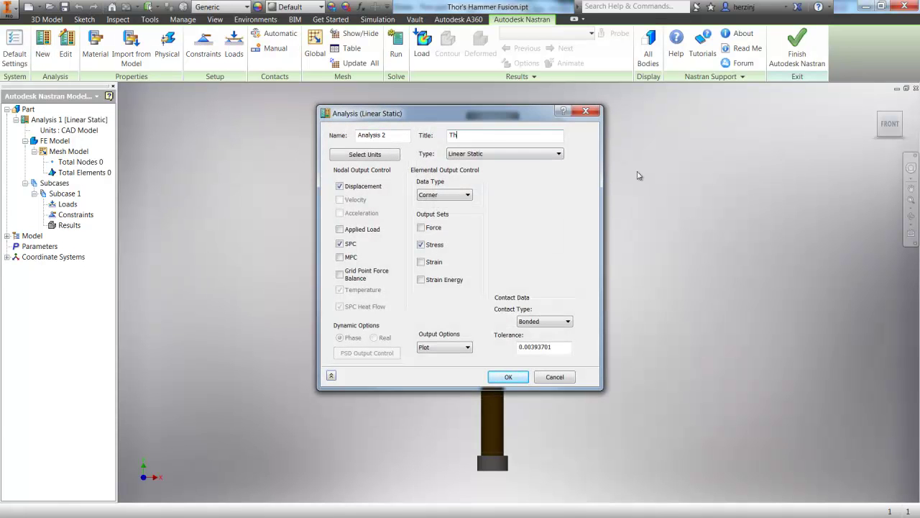
text(or's Hammer)
click(571, 325)
click(570, 325)
click(509, 380)
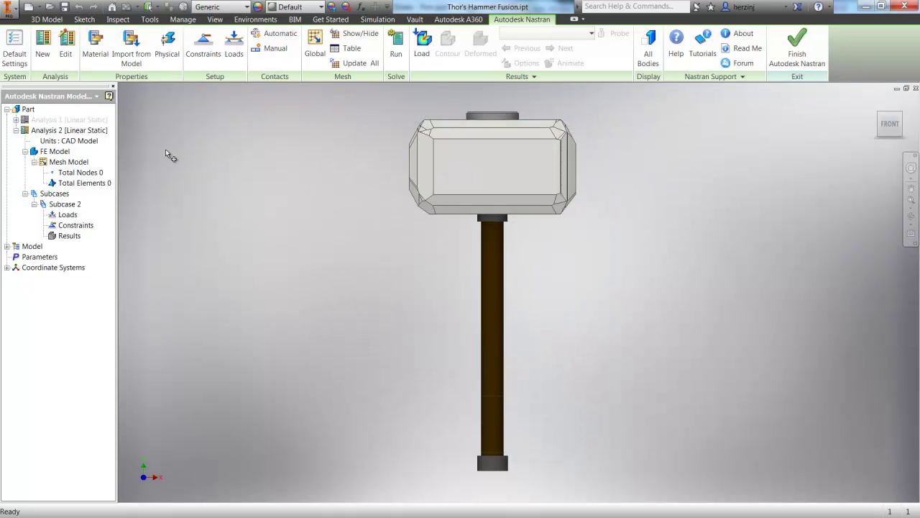
Step: Pick Steel ASTM A36 from the Autodesk Material Library as the analysis material
click(97, 51)
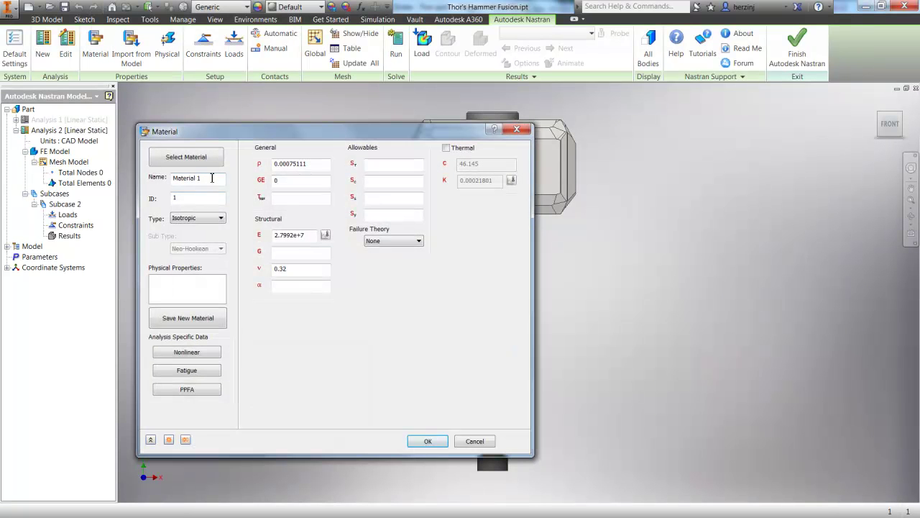
click(209, 162)
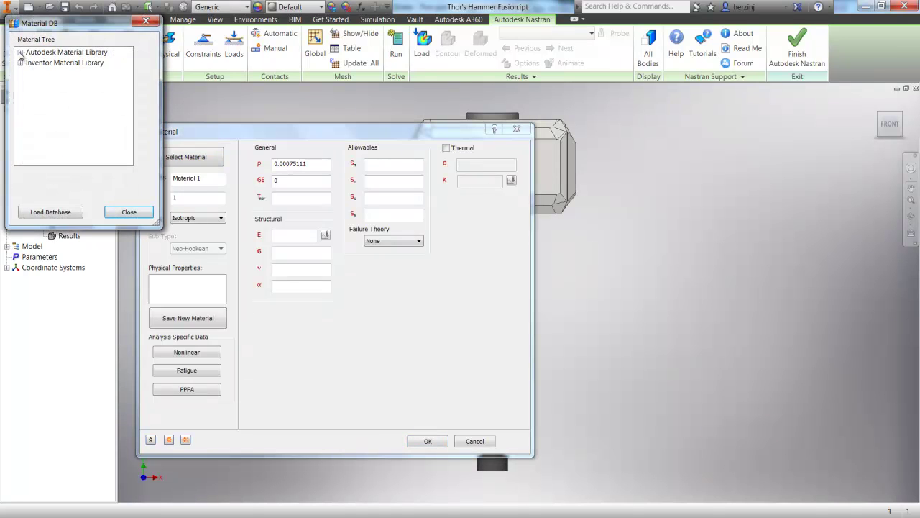
click(21, 54)
drag(127, 59, 135, 137)
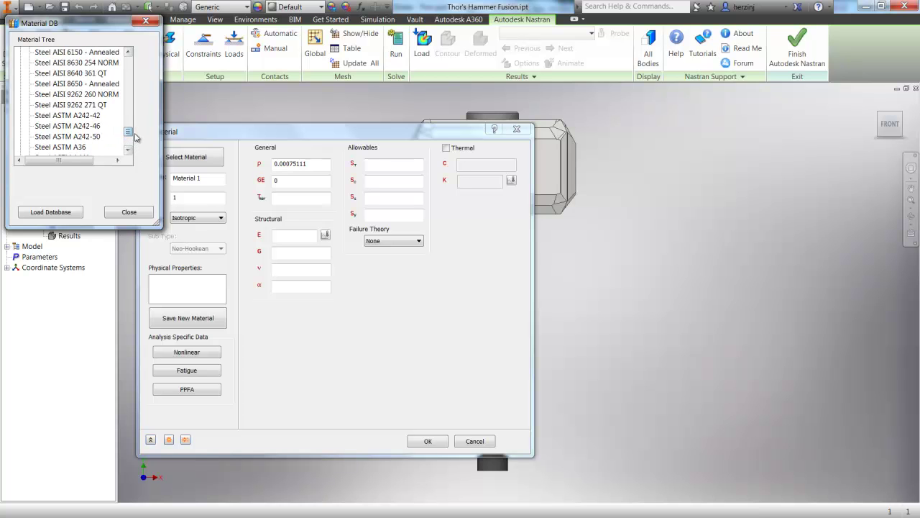
click(80, 147)
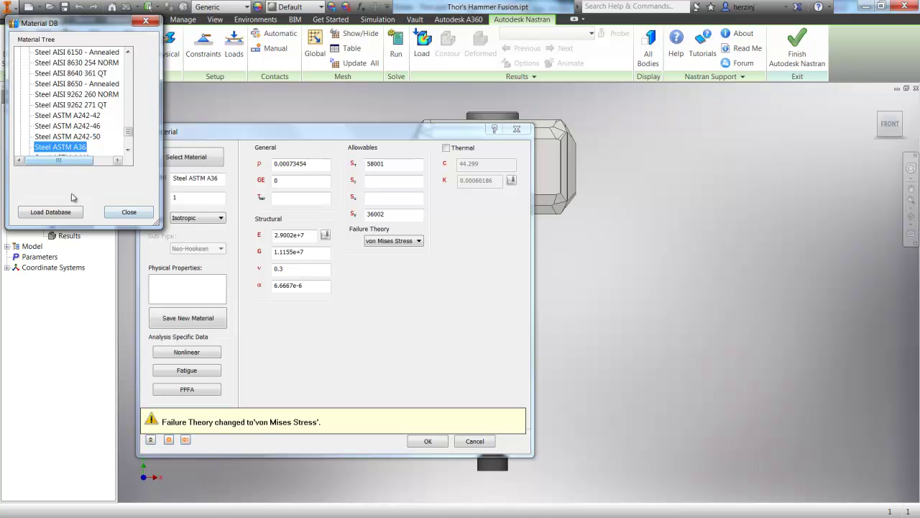
click(130, 214)
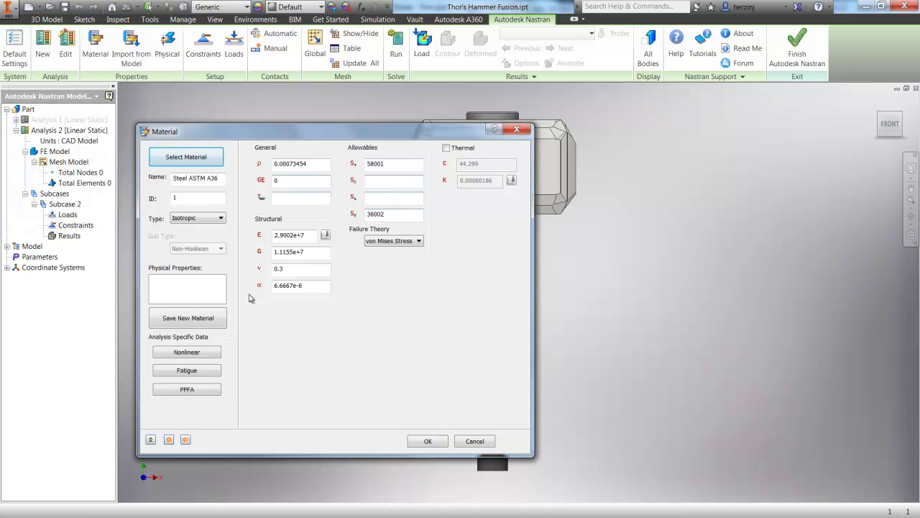
click(426, 441)
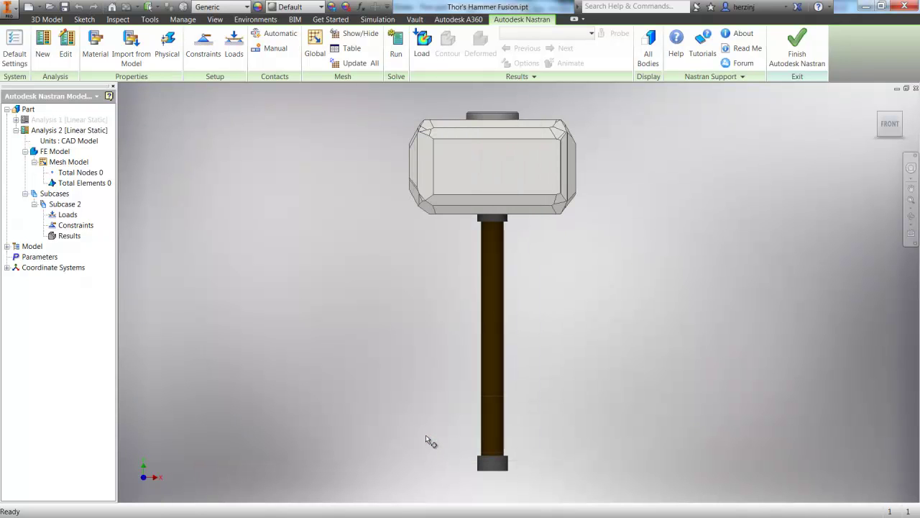
Step: Add a solid Steel ASTM A36 physical property and fully fix the lower handle face
click(167, 61)
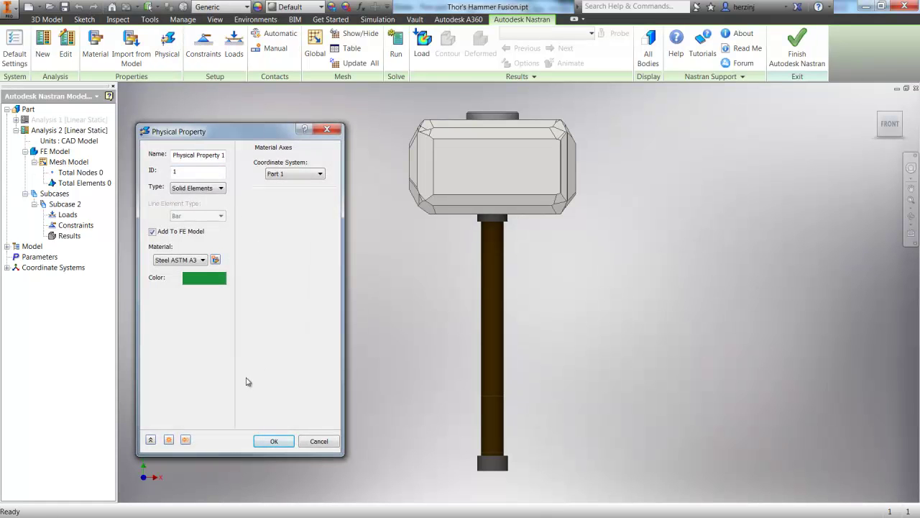
click(272, 442)
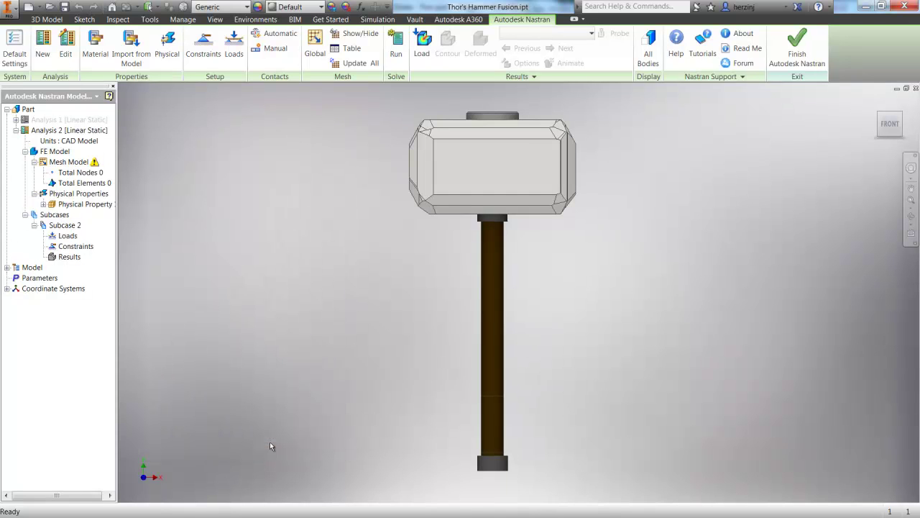
click(207, 58)
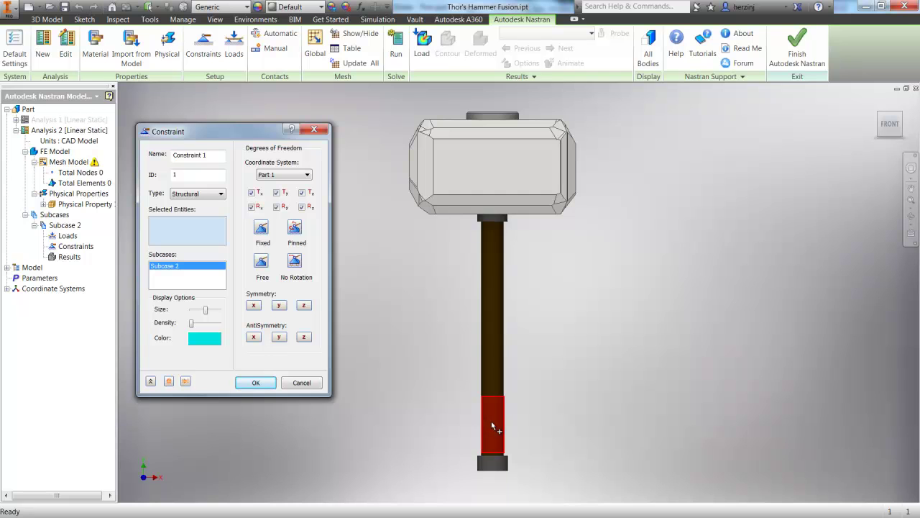
click(492, 421)
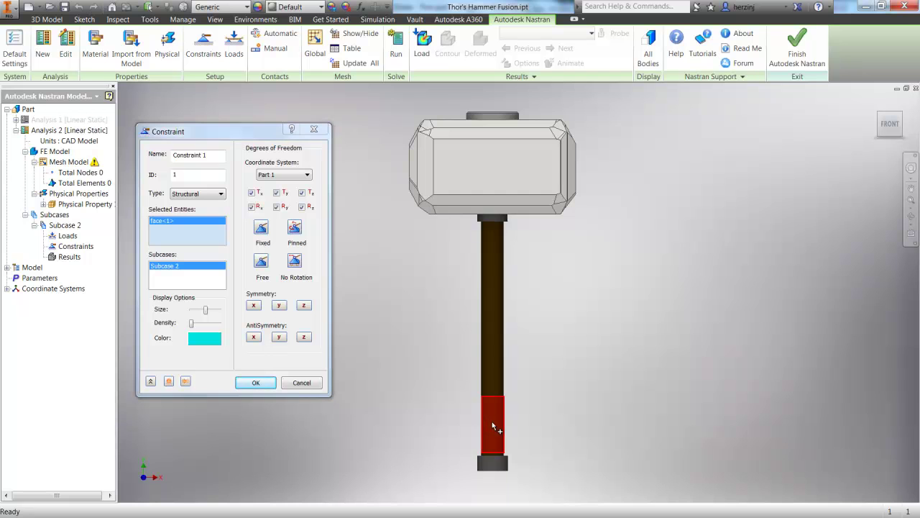
click(263, 230)
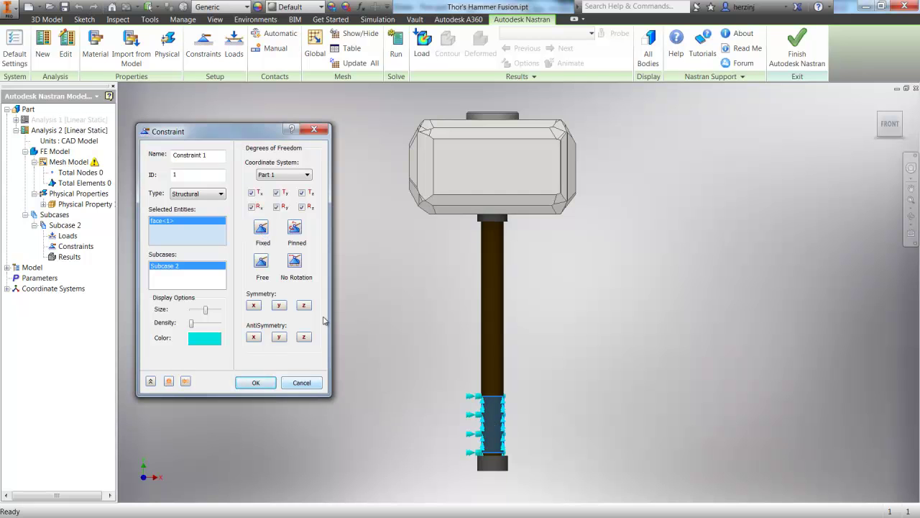
click(257, 383)
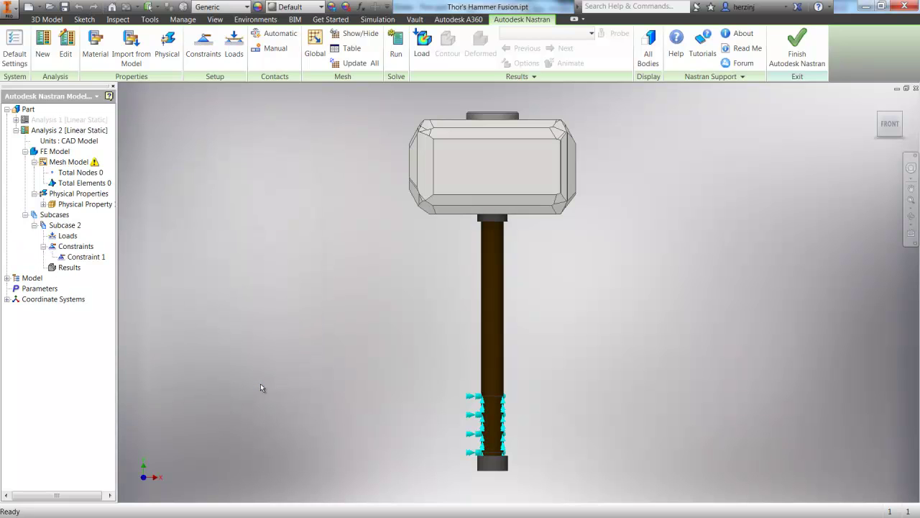
Step: Apply a 2000 lbf X-direction force to the hammer head's end face as Load 1
click(910, 216)
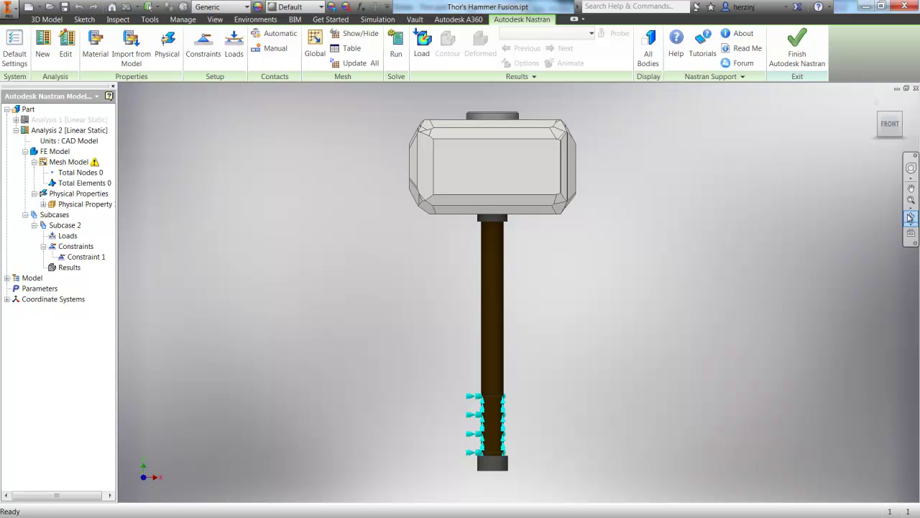
drag(532, 184, 590, 201)
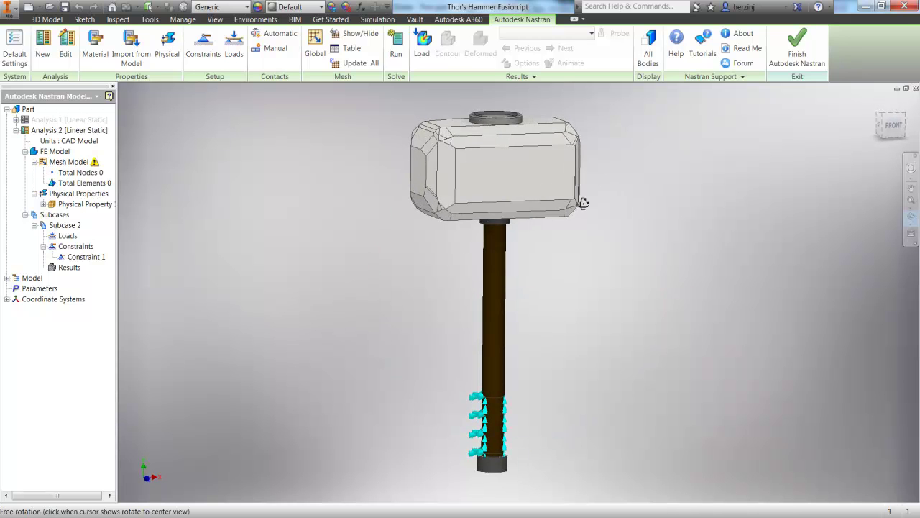
key(Escape)
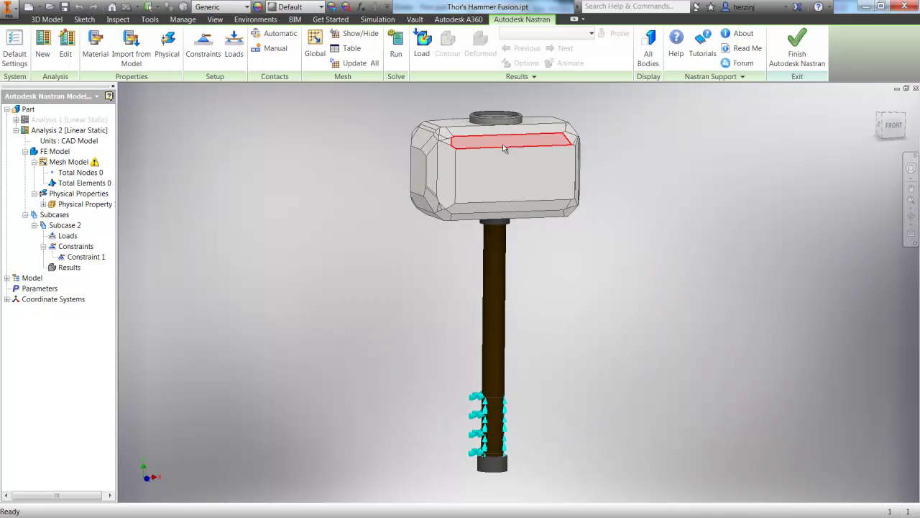
click(234, 47)
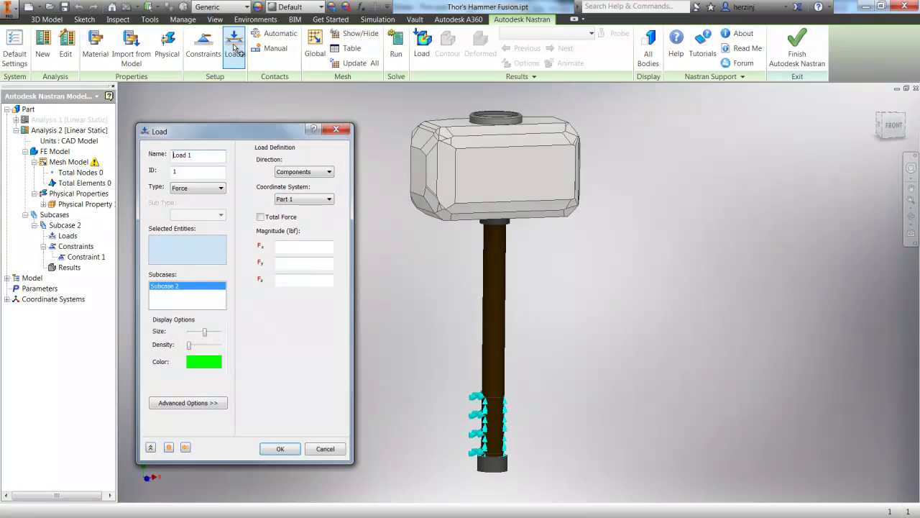
click(224, 191)
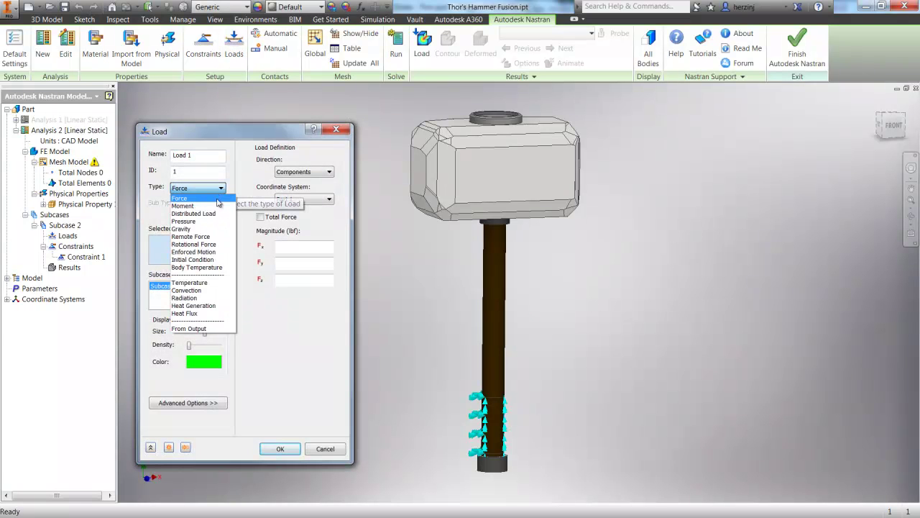
click(214, 203)
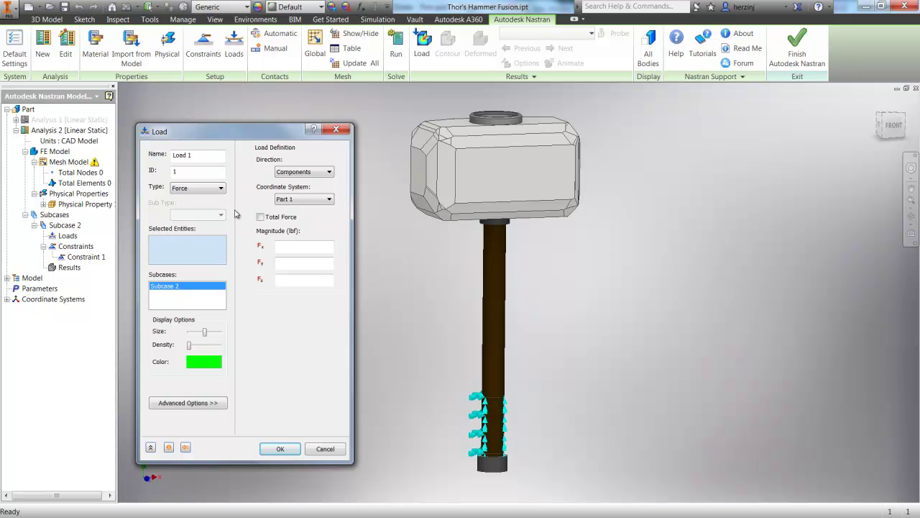
click(420, 179)
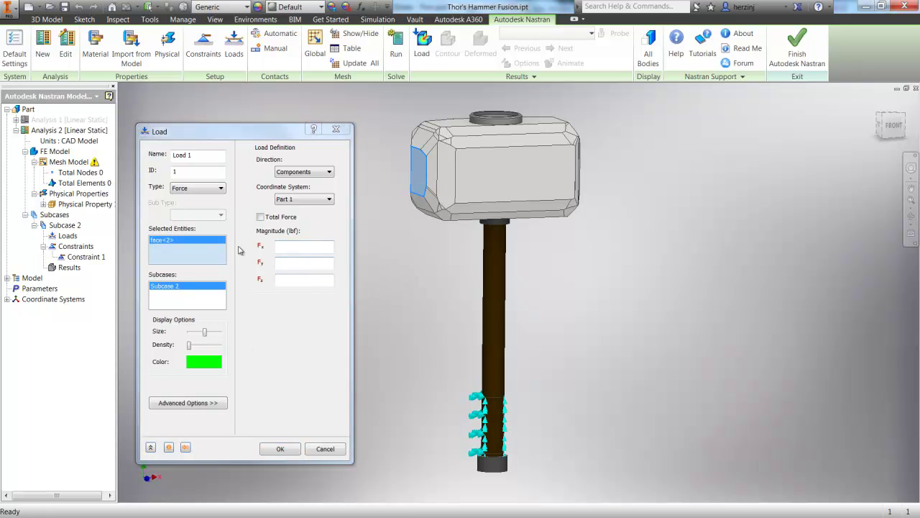
drag(233, 138, 233, 111)
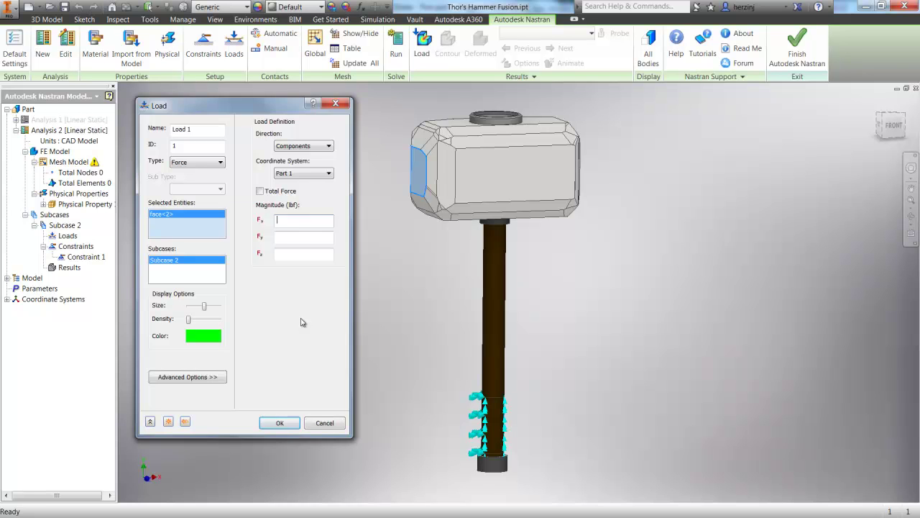
text(2)
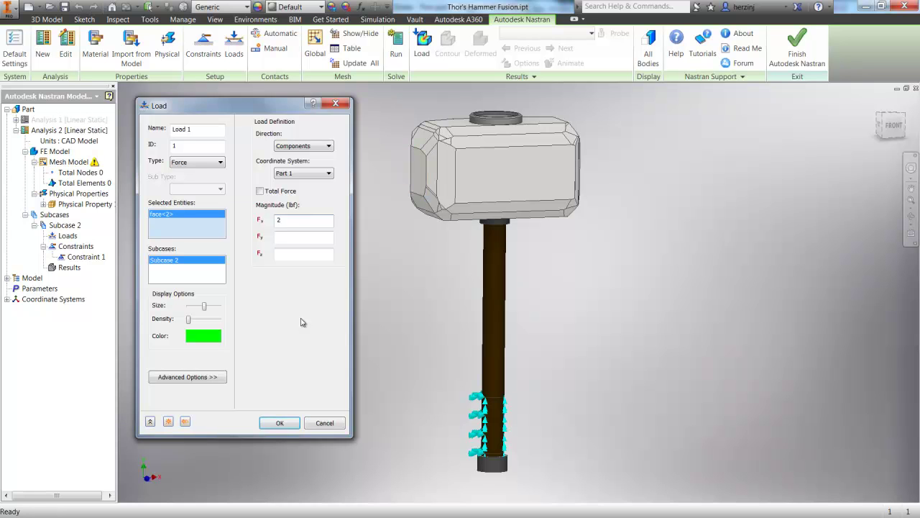
text(000)
click(279, 423)
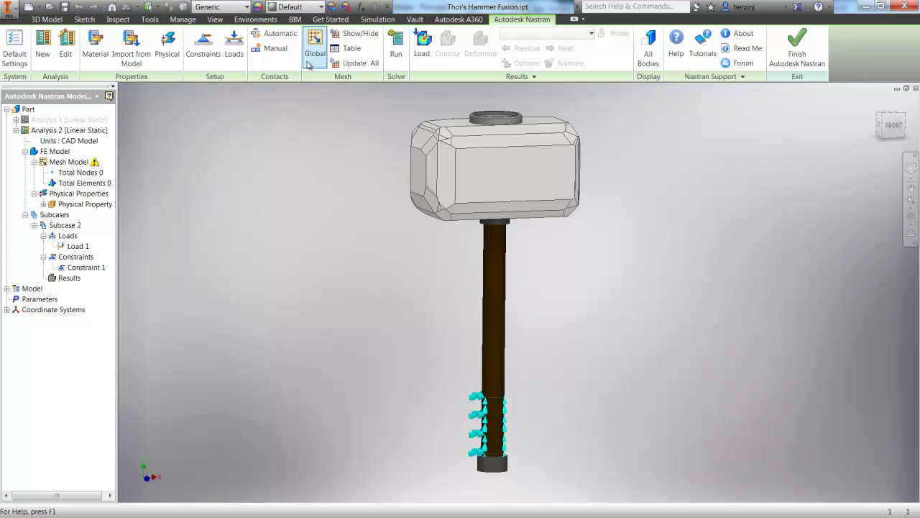
Step: Auto-detect contacts, accept the 1.00911 global mesh size, and run the solve
click(286, 36)
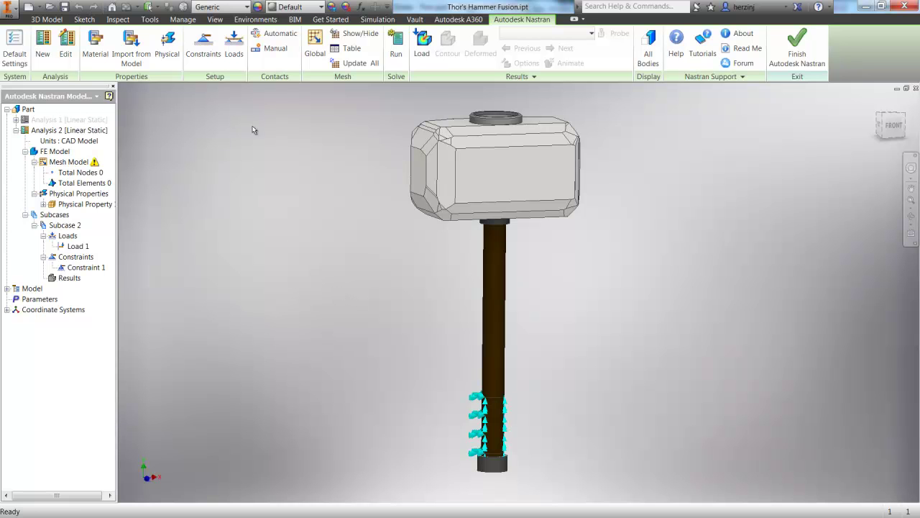
click(325, 48)
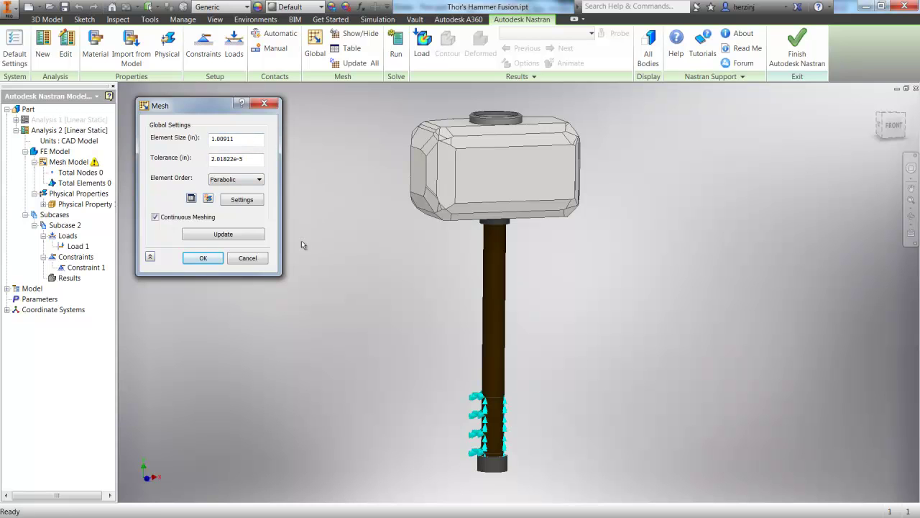
click(213, 260)
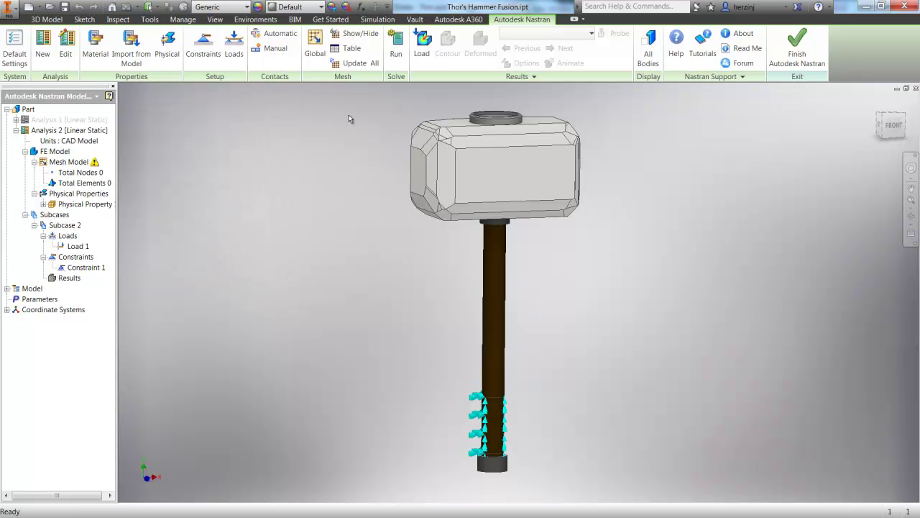
click(396, 48)
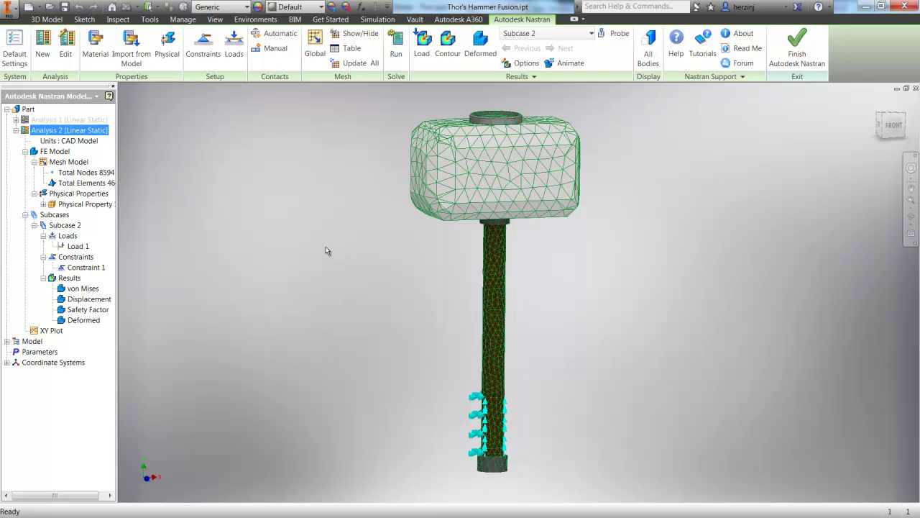
Step: Display the von Mises stress contour and inspect its 1.045E+05 peak near the grip
right_click(79, 289)
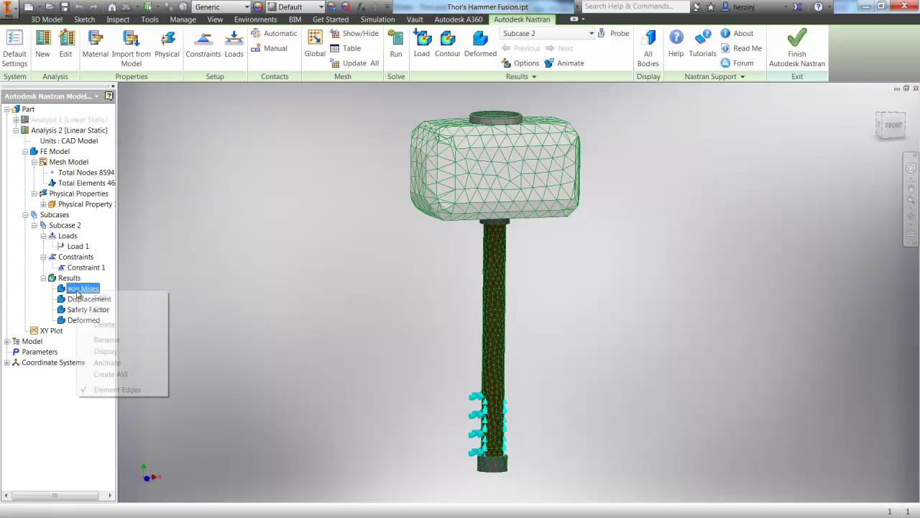
click(106, 351)
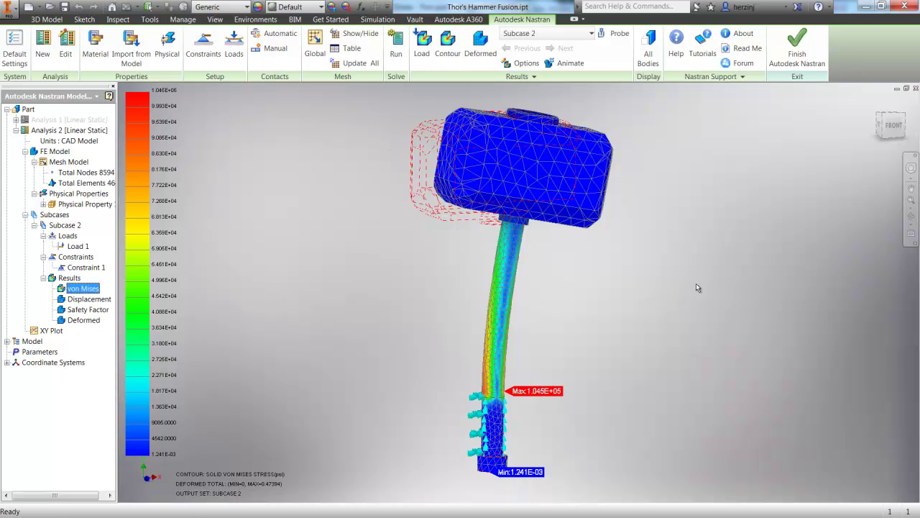
scroll(680, 301, down, 3)
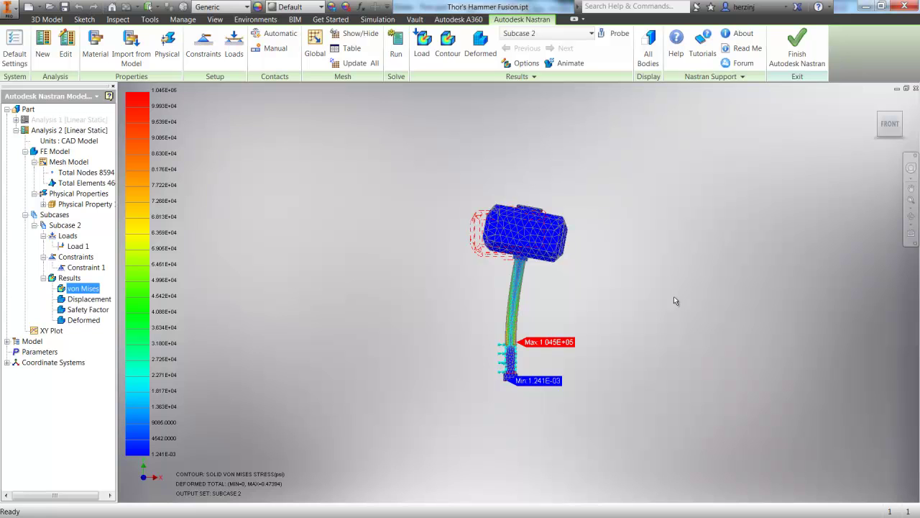
scroll(578, 259, up, 5)
scroll(580, 259, down, 4)
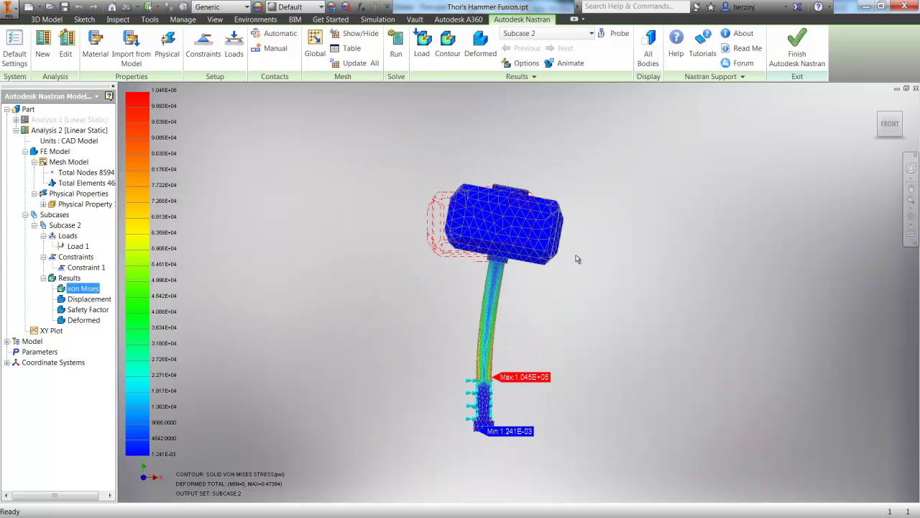
click(916, 215)
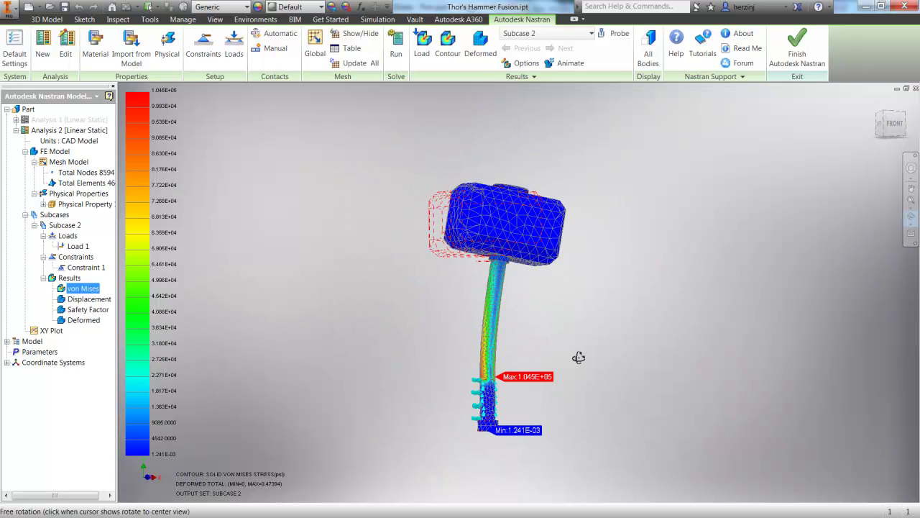
drag(580, 358, 612, 370)
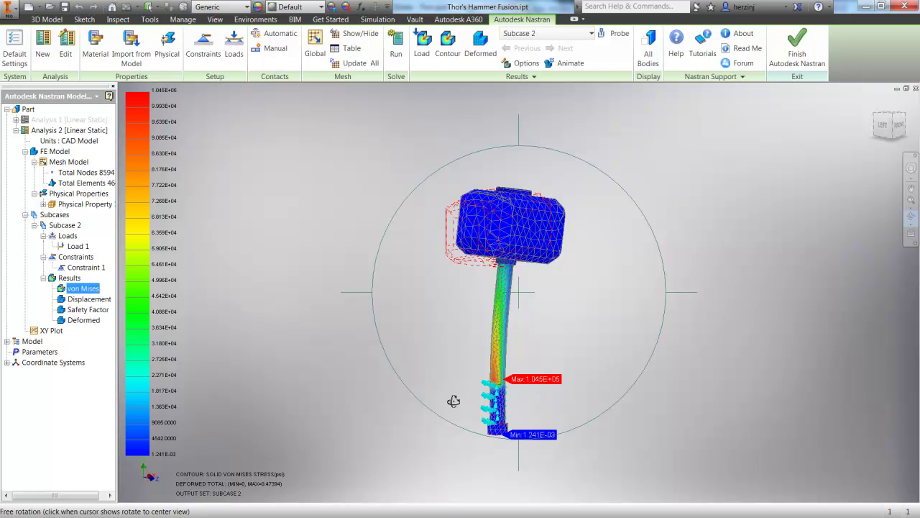
key(Escape)
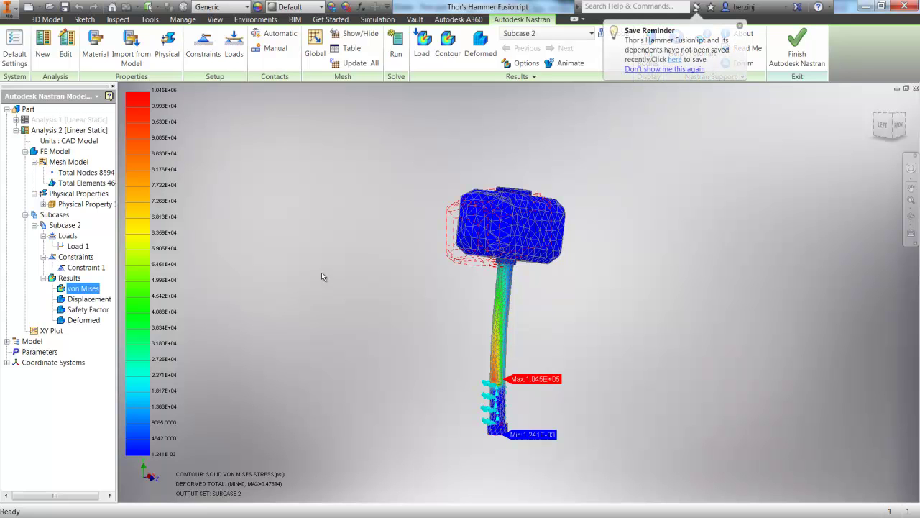
Step: Give the von Mises plot a user-specified legend range of 0 to 1000
right_click(87, 289)
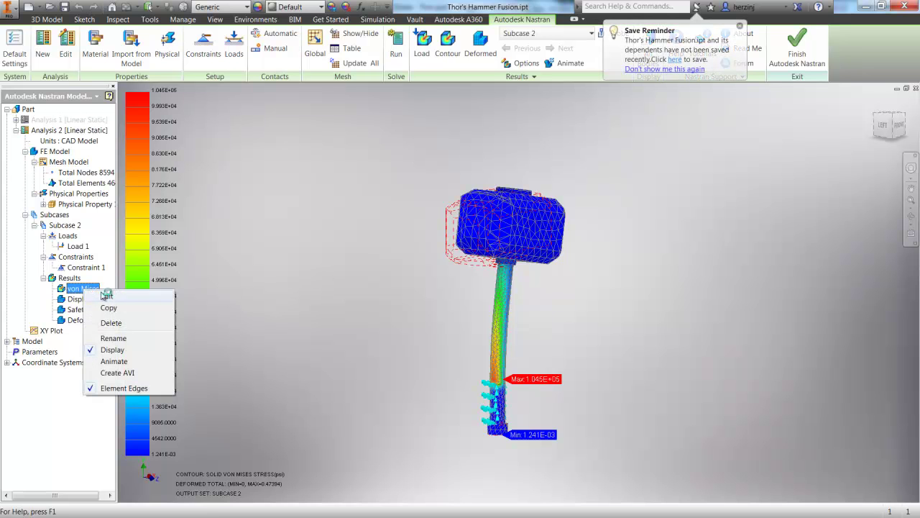
click(108, 296)
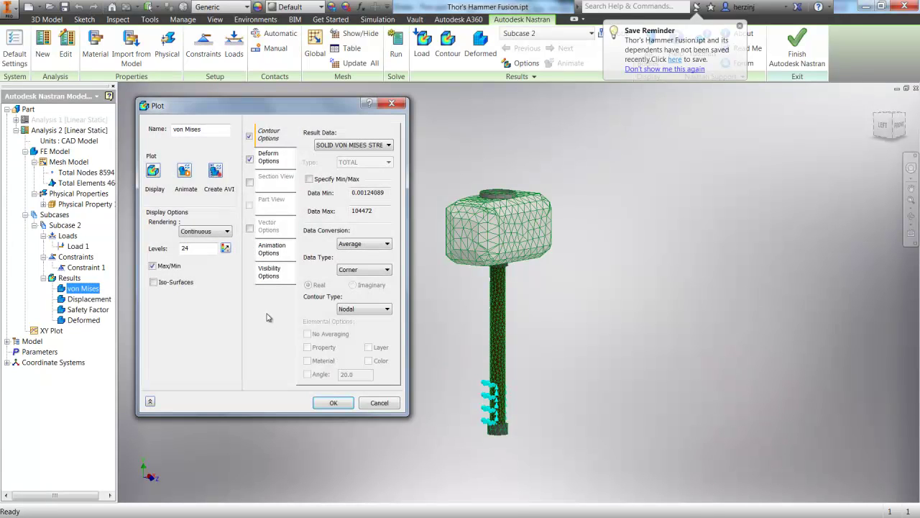
click(310, 179)
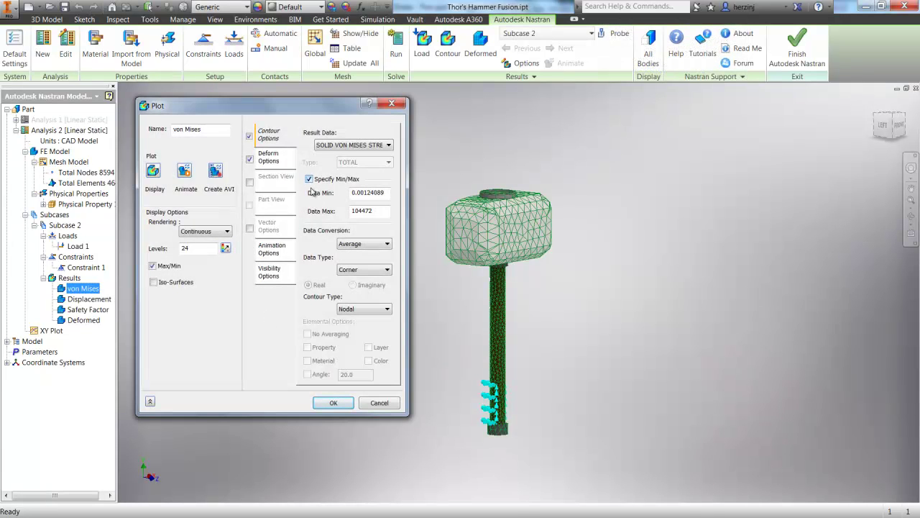
double_click(386, 193)
text(0)
double_click(382, 211)
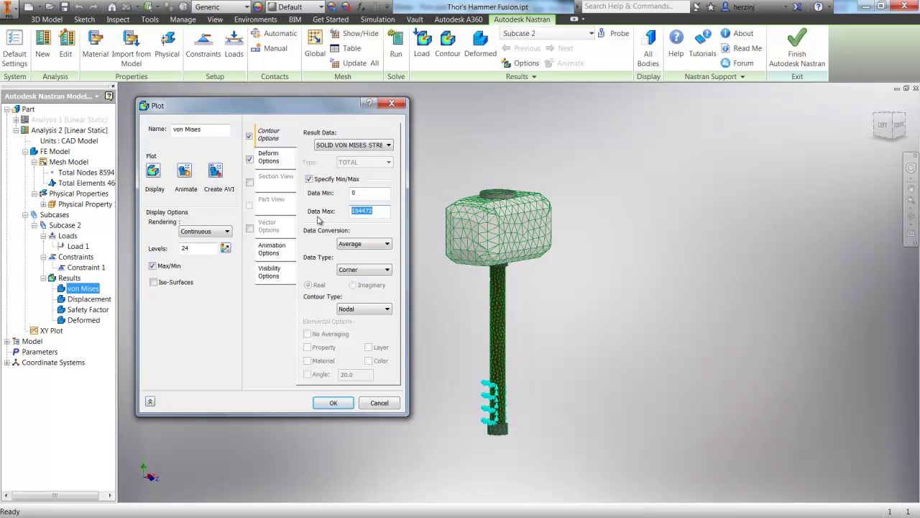
text(1000)
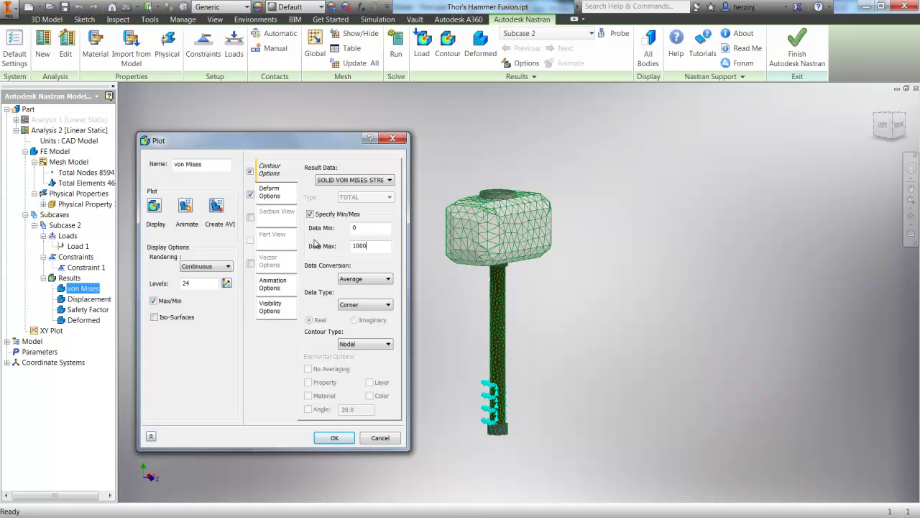
click(334, 437)
right_click(74, 289)
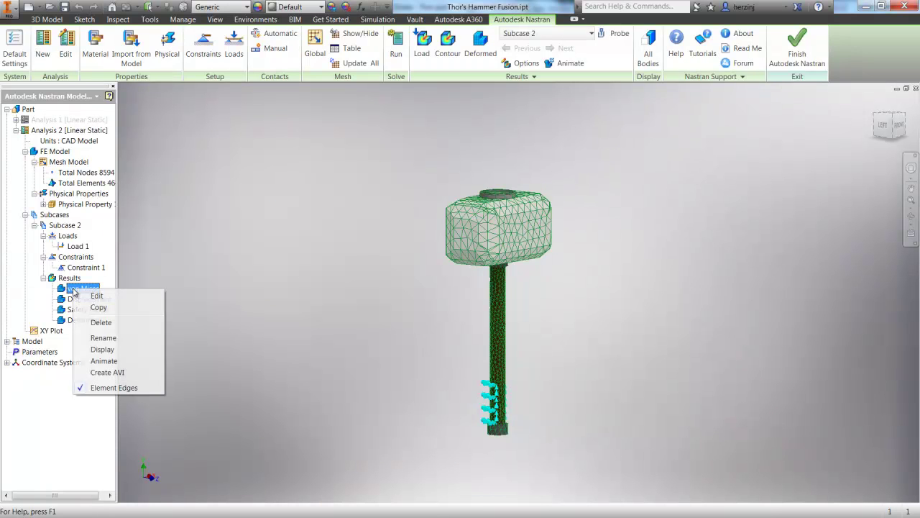
Step: Show the rescaled von Mises contour from another angle, then display the Displacement contour
click(102, 349)
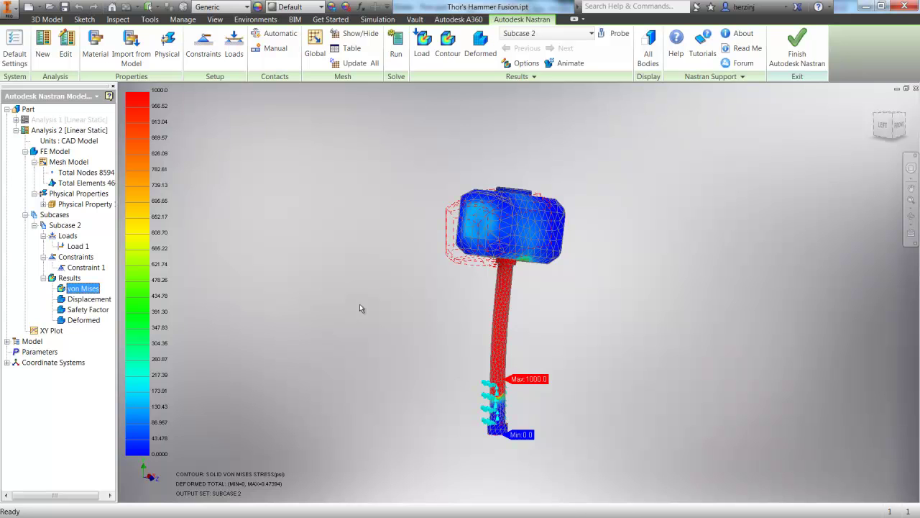
click(911, 218)
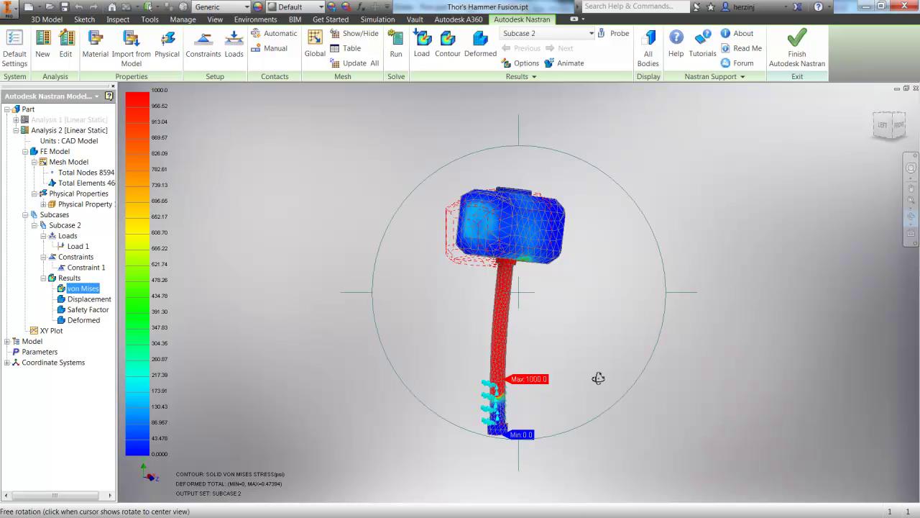
drag(598, 377, 583, 409)
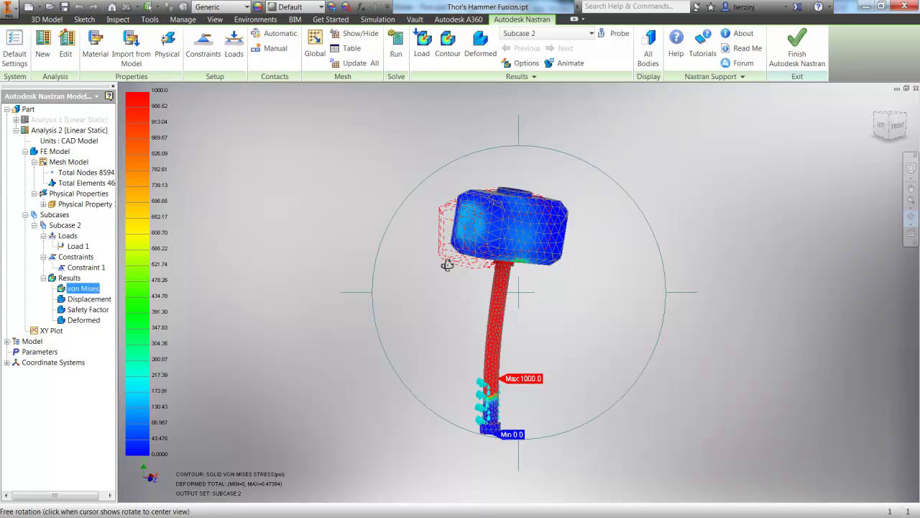
right_click(92, 298)
click(133, 357)
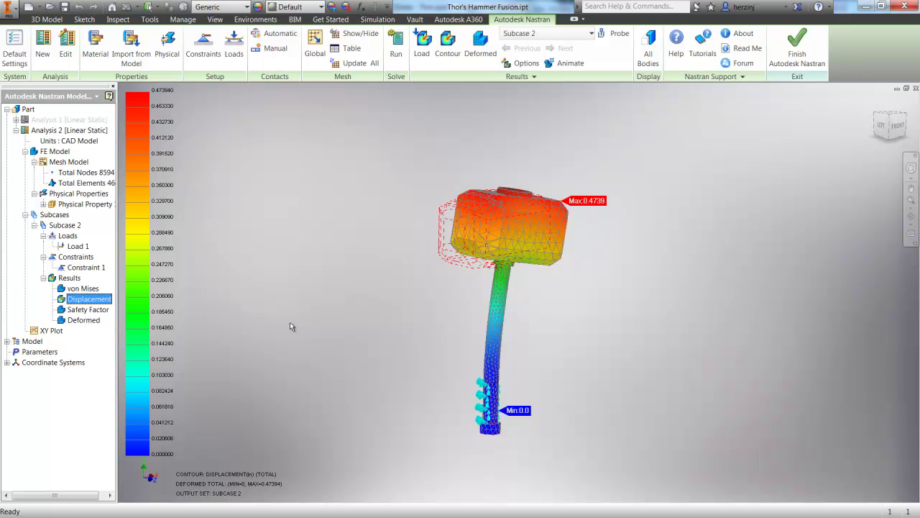
Step: Switch back to the von Mises contour with its 0–1000 legend
right_click(82, 290)
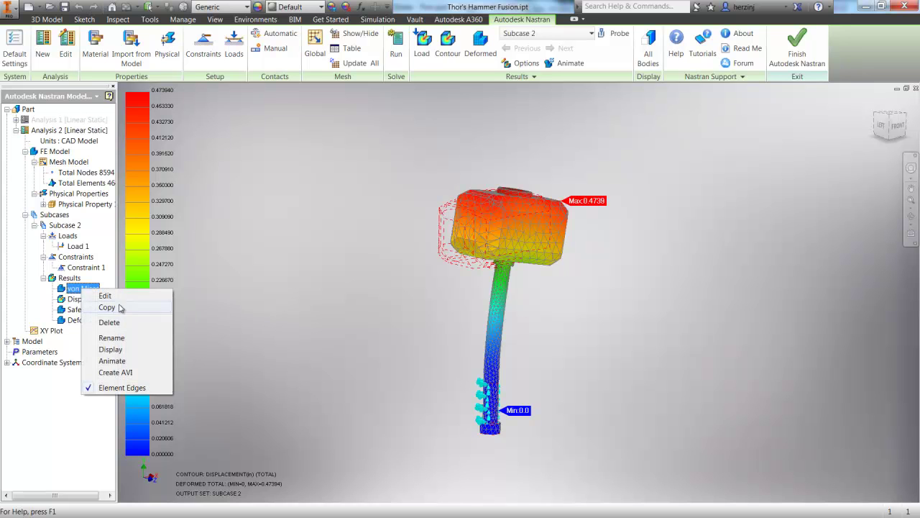
click(118, 351)
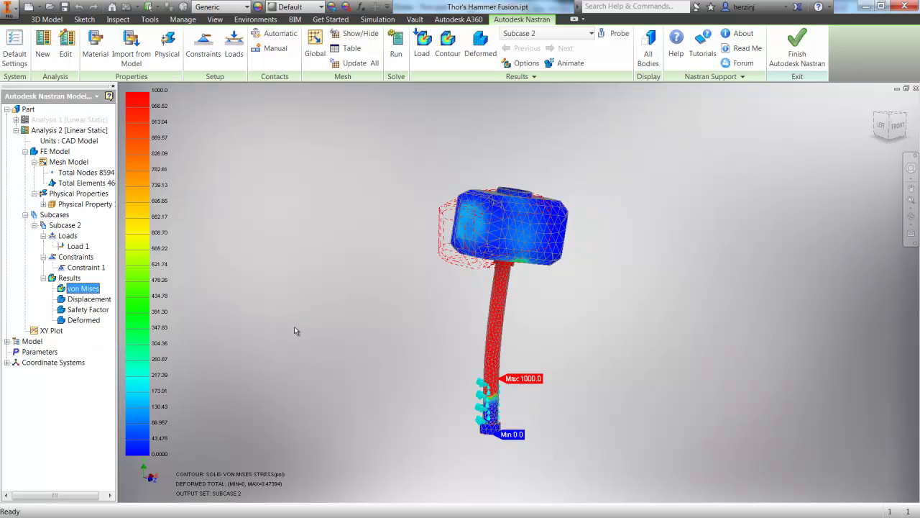